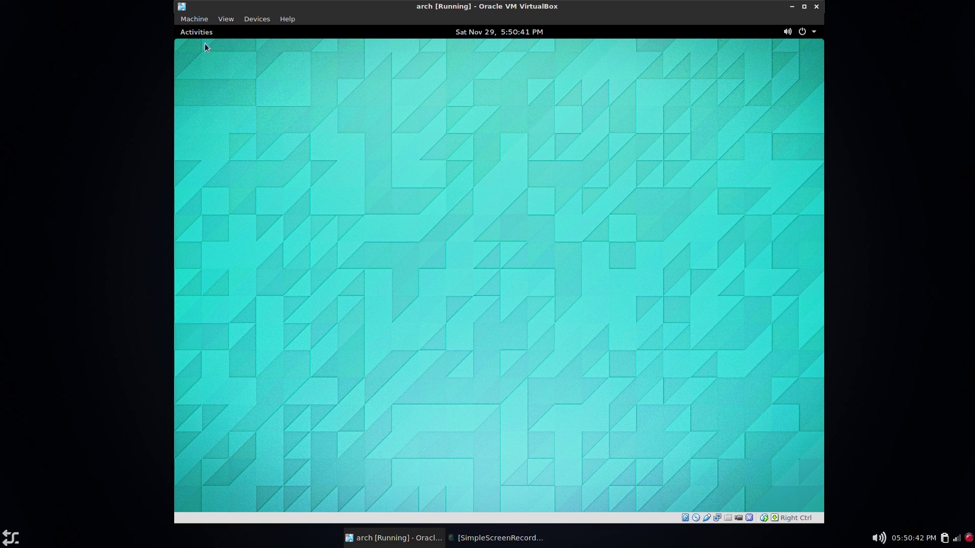
Launch GNOME Software, review the pending updates list, then close it.
click(193, 33)
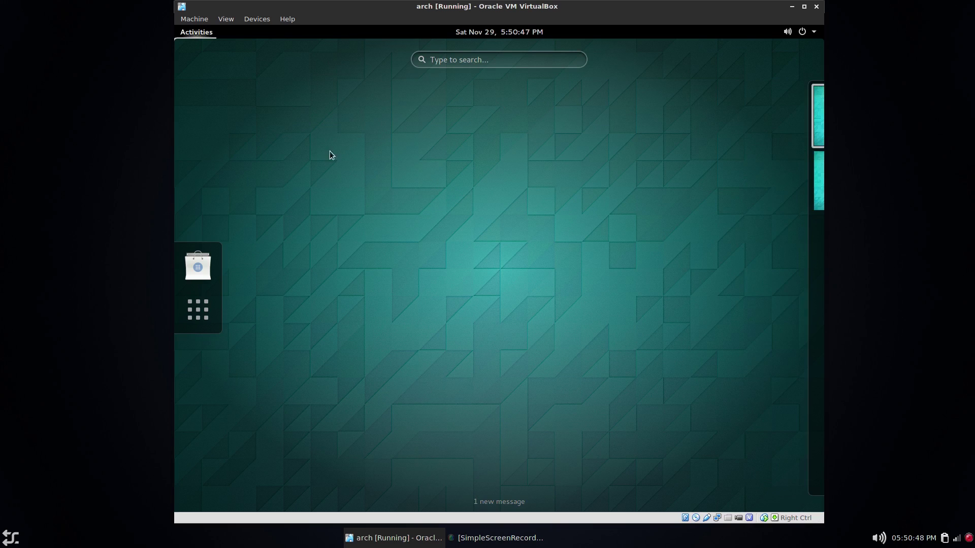
click(201, 277)
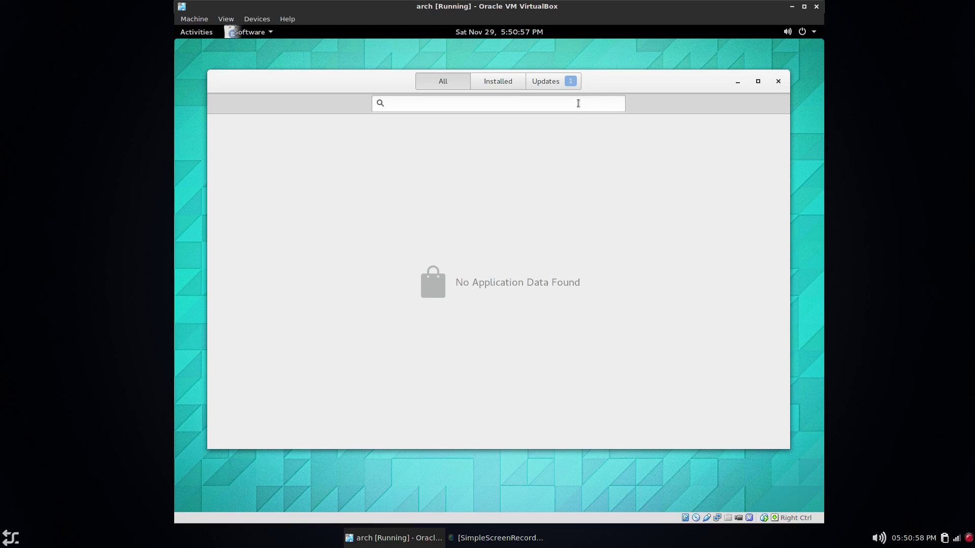
click(570, 81)
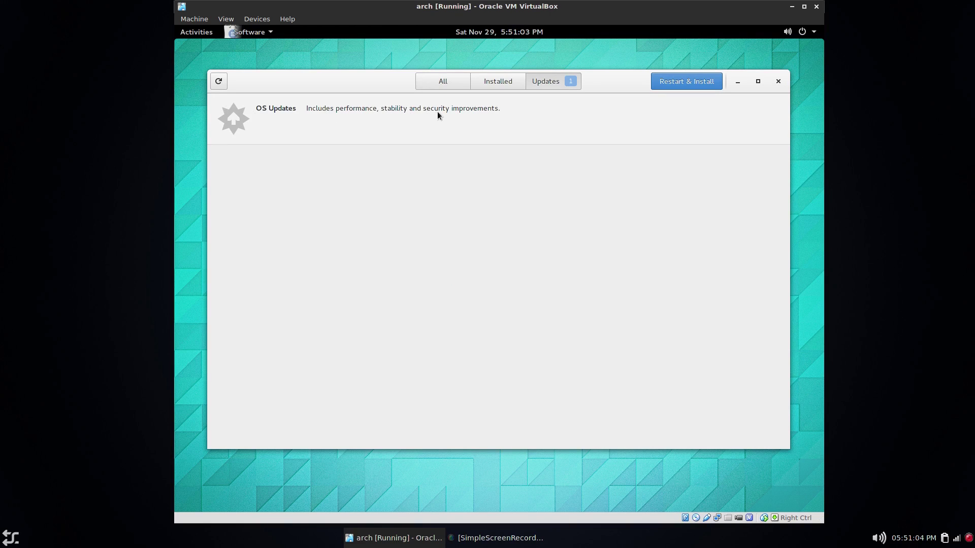
click(449, 86)
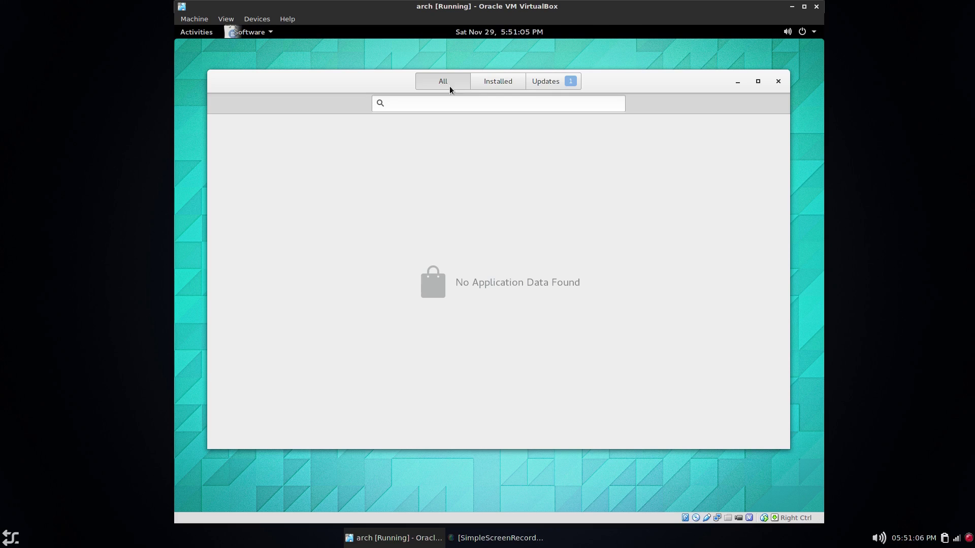
click(538, 82)
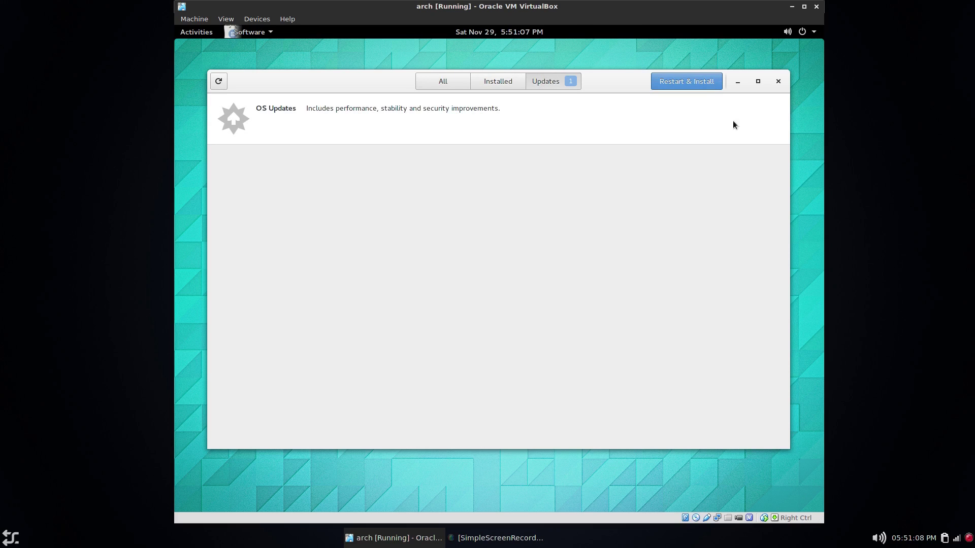
click(778, 82)
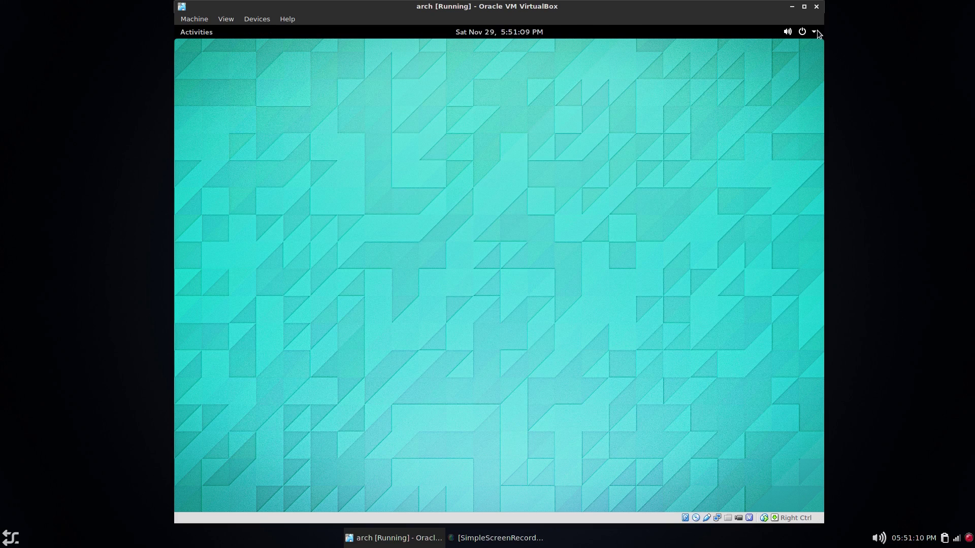
Dismiss the Power Off prompt offering pending updates and bring up the Activities overview.
click(817, 29)
click(770, 139)
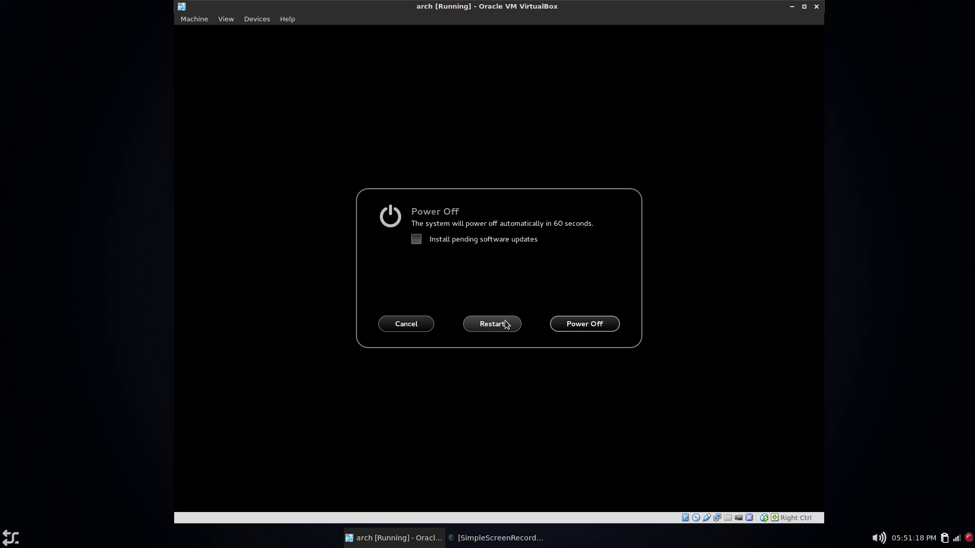
click(425, 325)
click(186, 36)
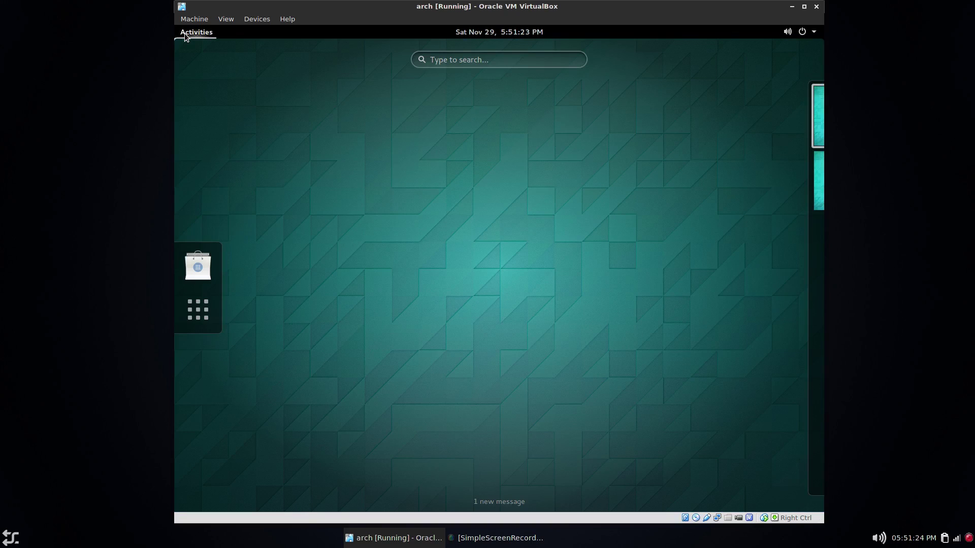
Open the gnome-unstable file in Leafpad and widen the window so the repository URL fits on one line.
click(217, 320)
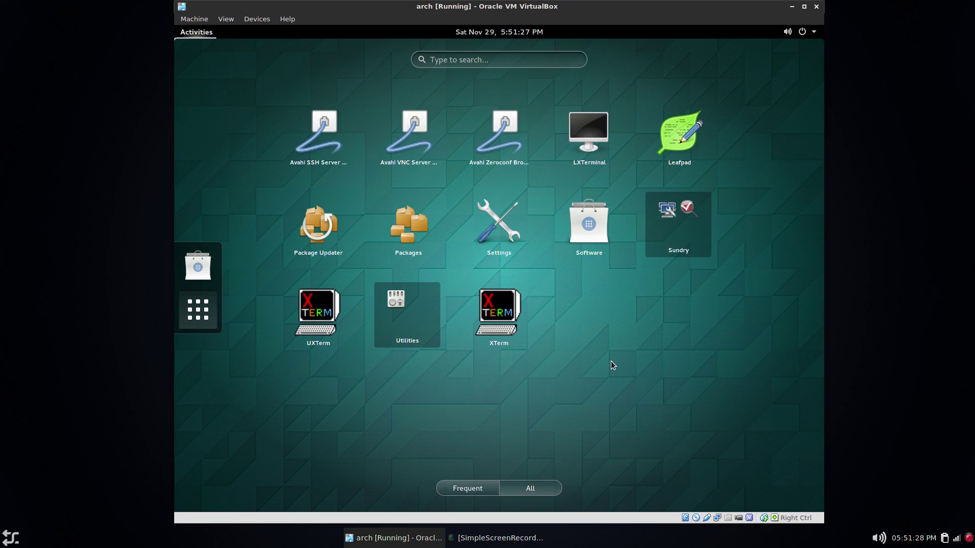
click(669, 143)
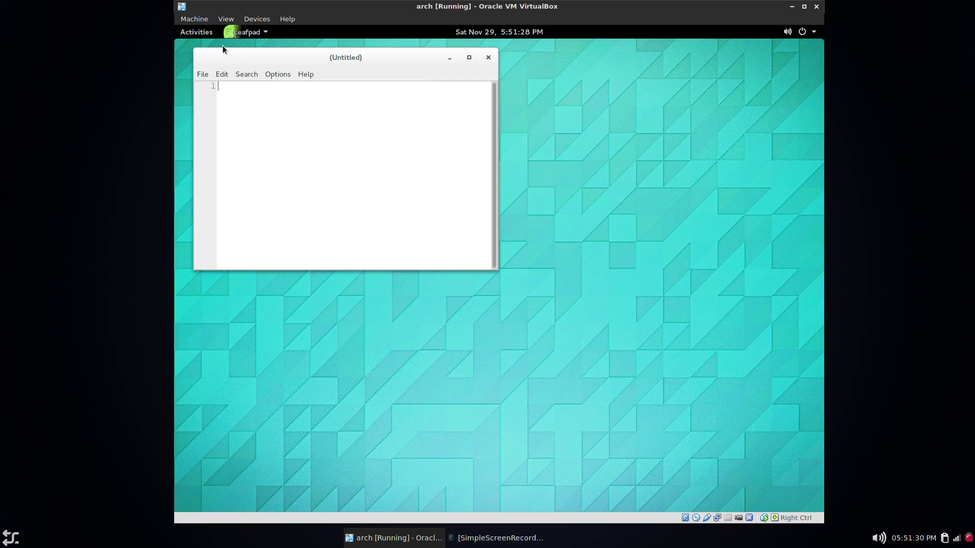
click(202, 74)
click(222, 103)
click(313, 111)
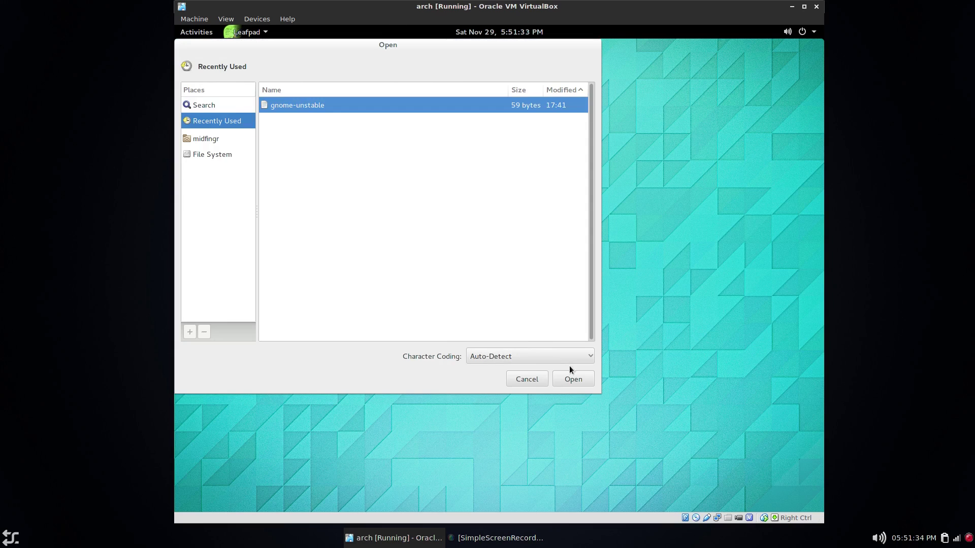
click(571, 378)
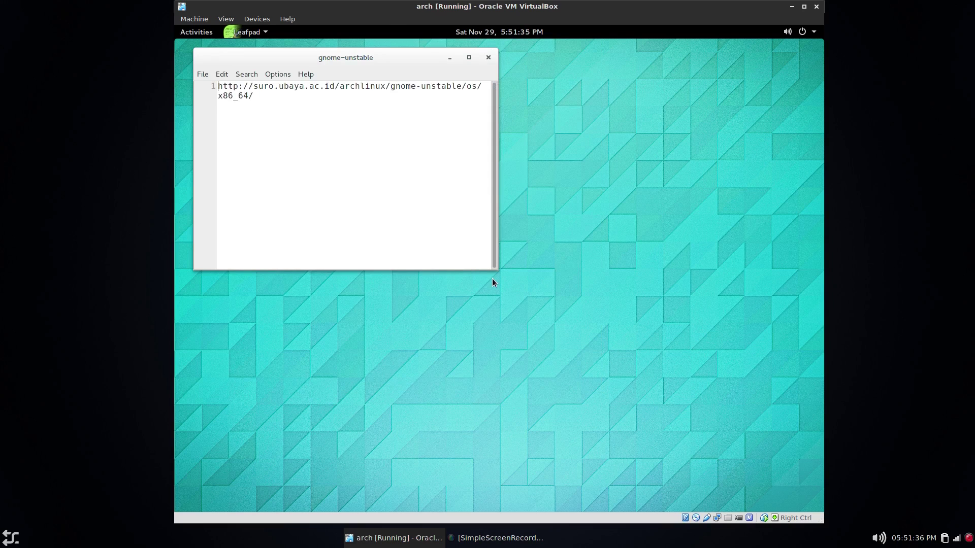
drag(493, 270, 790, 330)
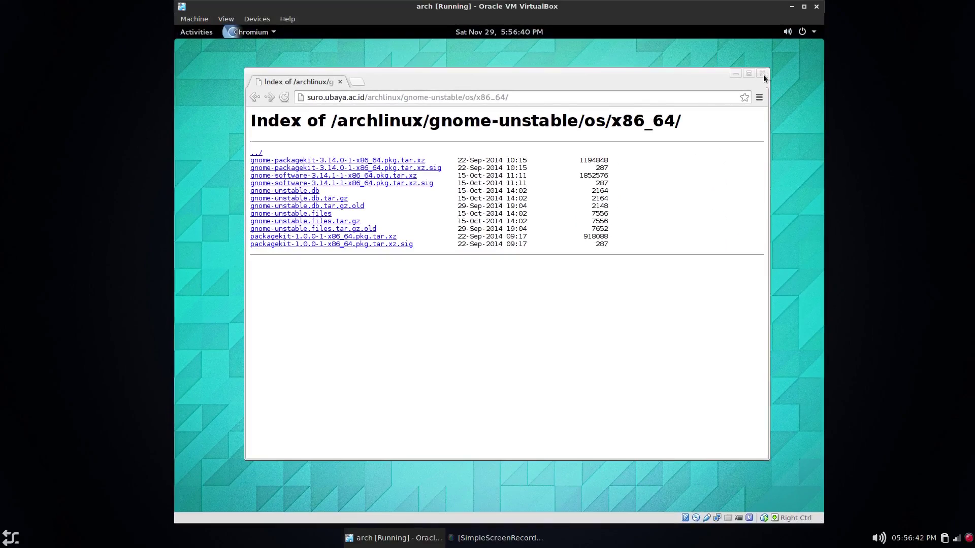
Close the Chromium window showing the gnome-unstable package index, then press Ctrl+Alt+T.
click(762, 73)
key(ctrl+alt+t)
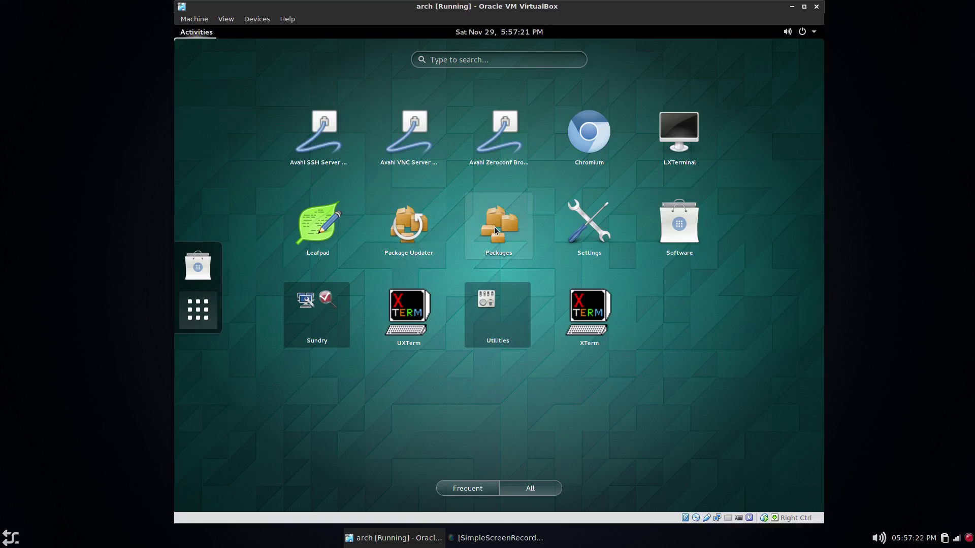
Check Package Updater's single gnupg-2.1.0-6 (64-bit) update, then quit the updater.
click(405, 234)
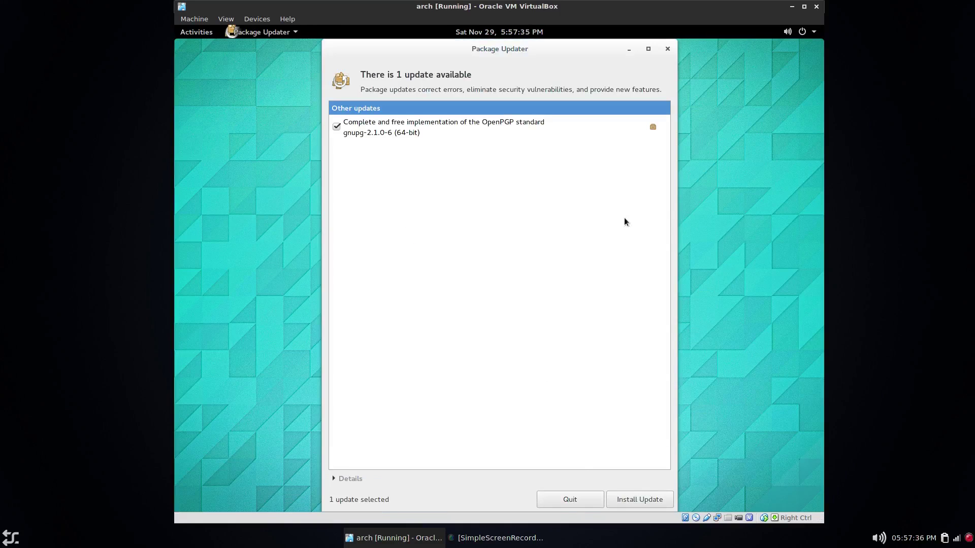
mouse_move(654, 129)
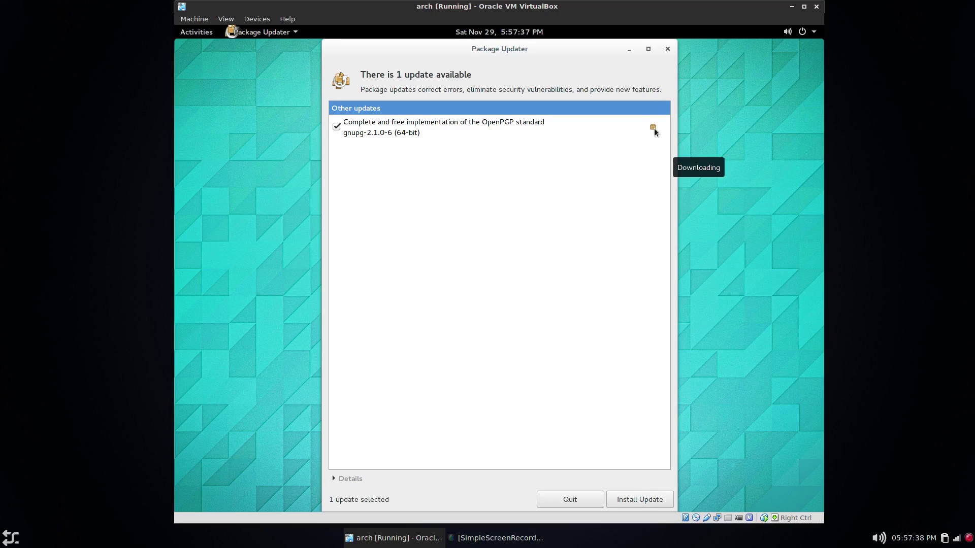
click(572, 499)
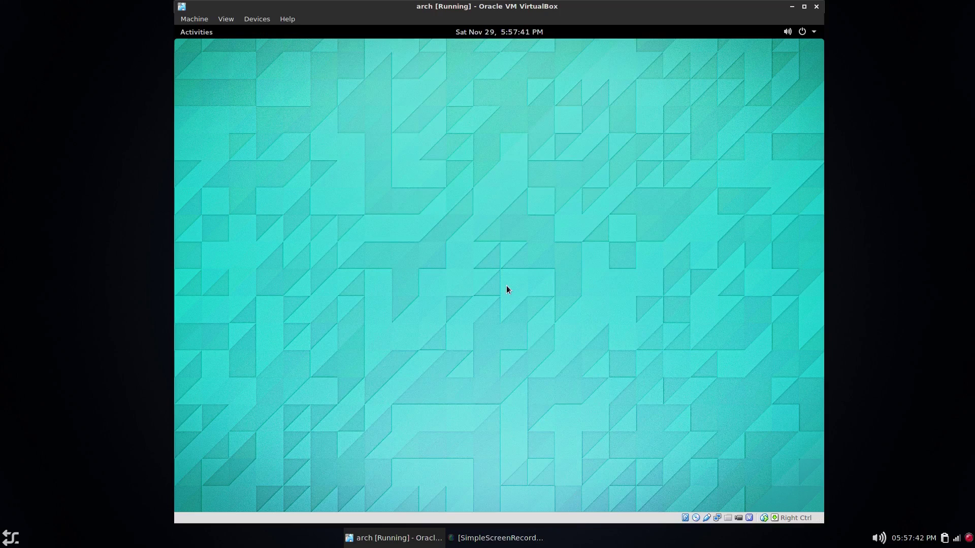
Run sudo pacman -Syu in a new terminal, confirm the gnupg 2.1.0-6 upgrade, then exit the shell.
key(ctrl+alt+t)
text(sudo pacm)
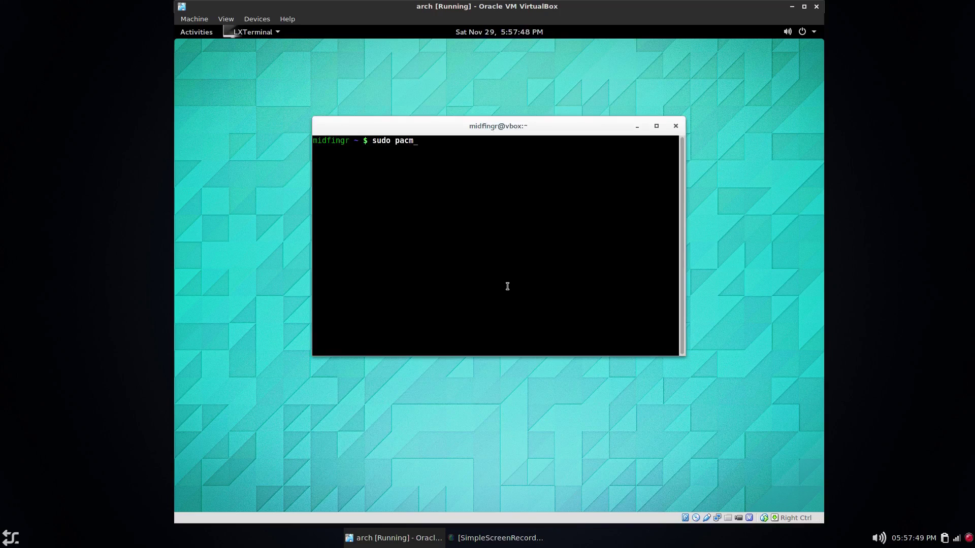
text(an -Syu)
key(Return)
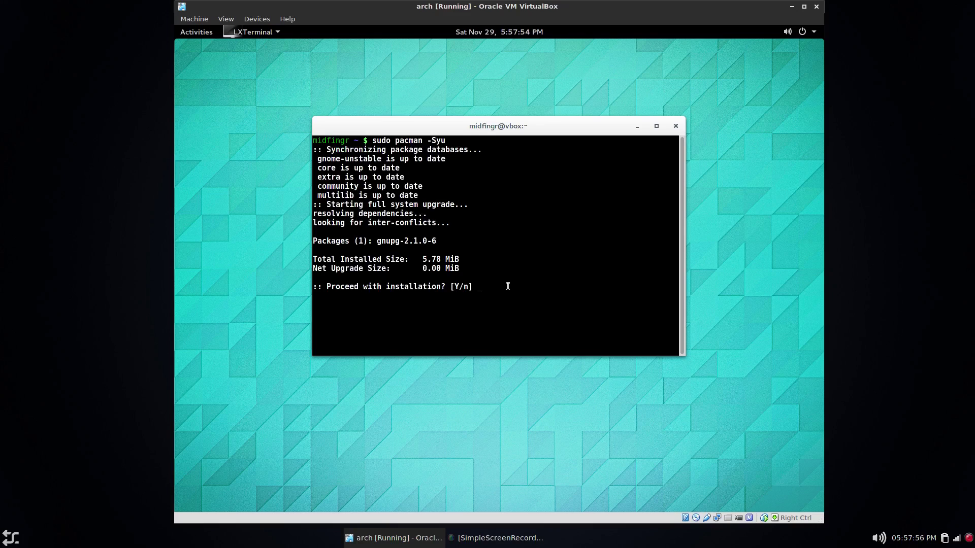
key(Return)
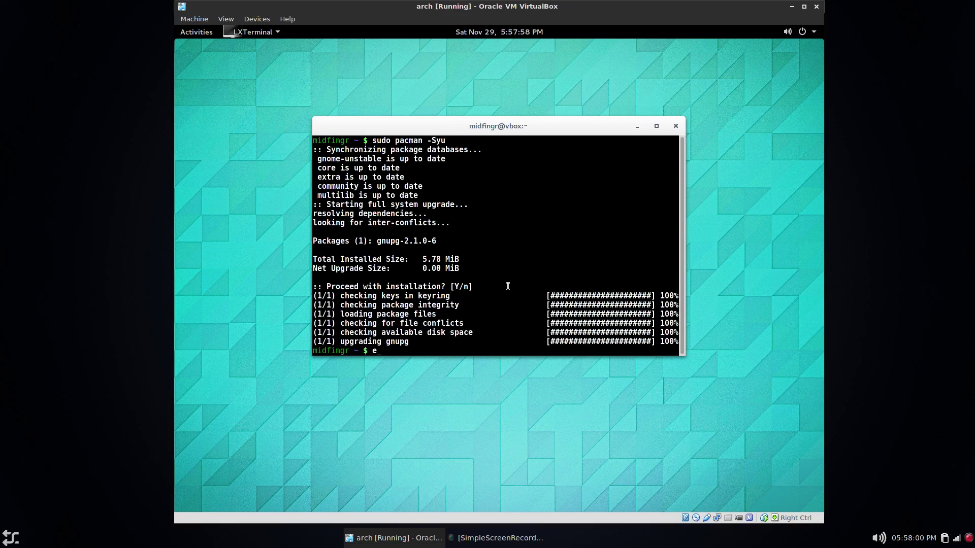
text(exit)
key(Return)
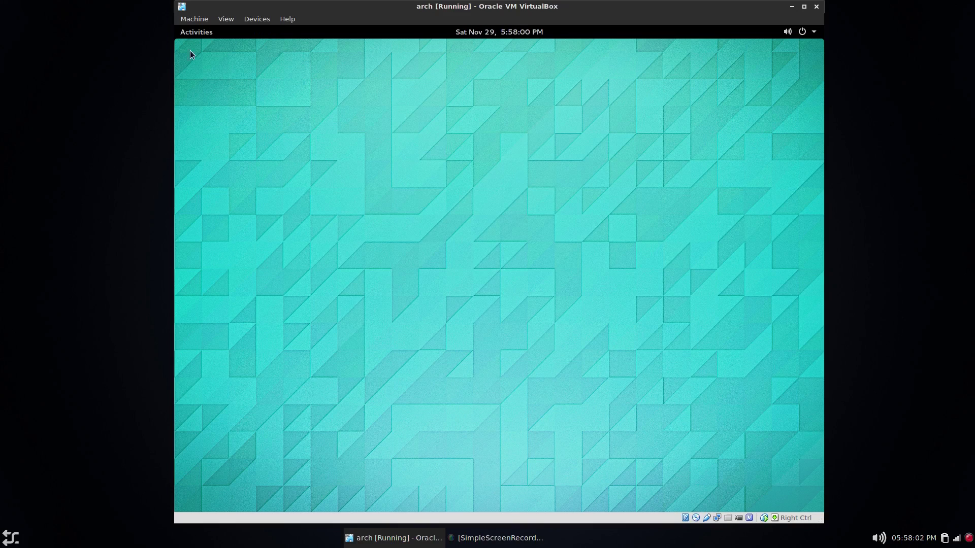
mouse_move(177, 29)
click(198, 309)
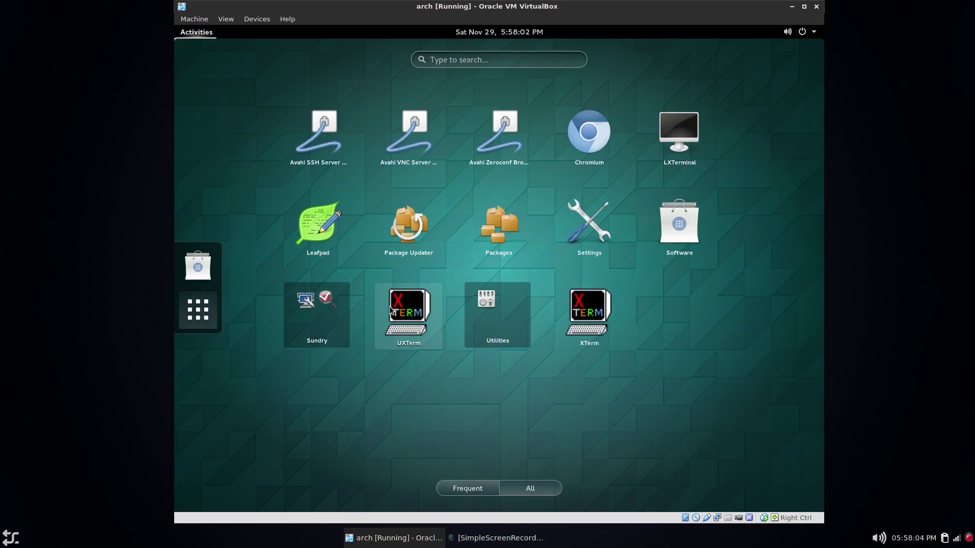
click(503, 244)
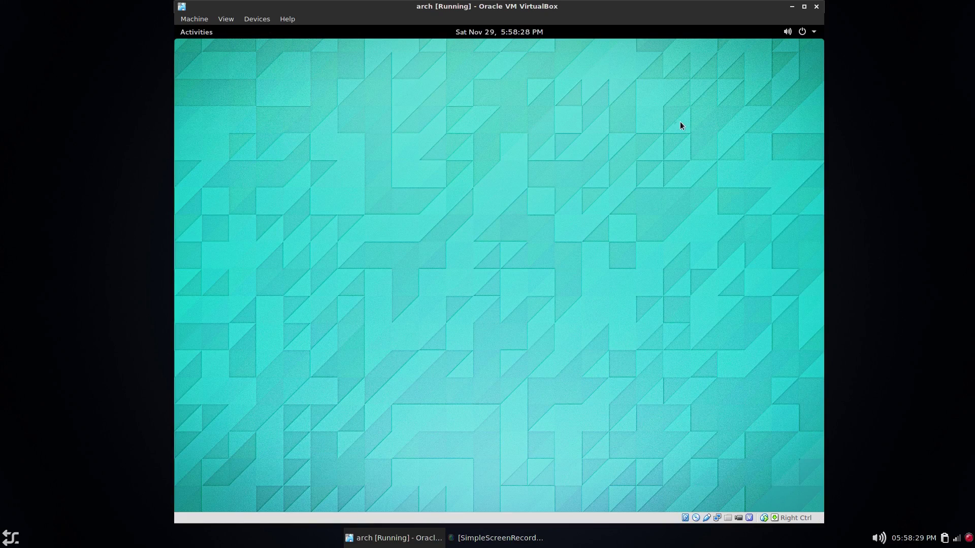
click(812, 33)
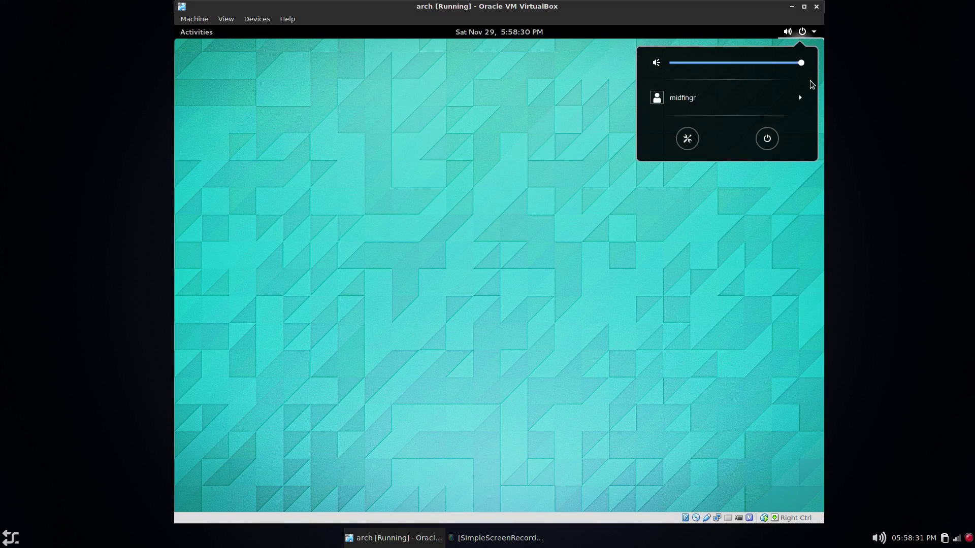
click(770, 145)
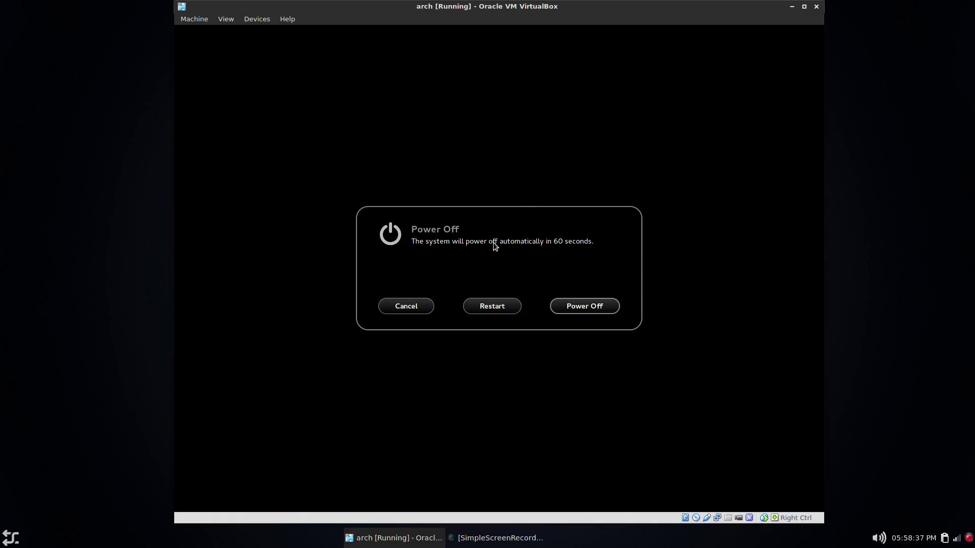
click(421, 306)
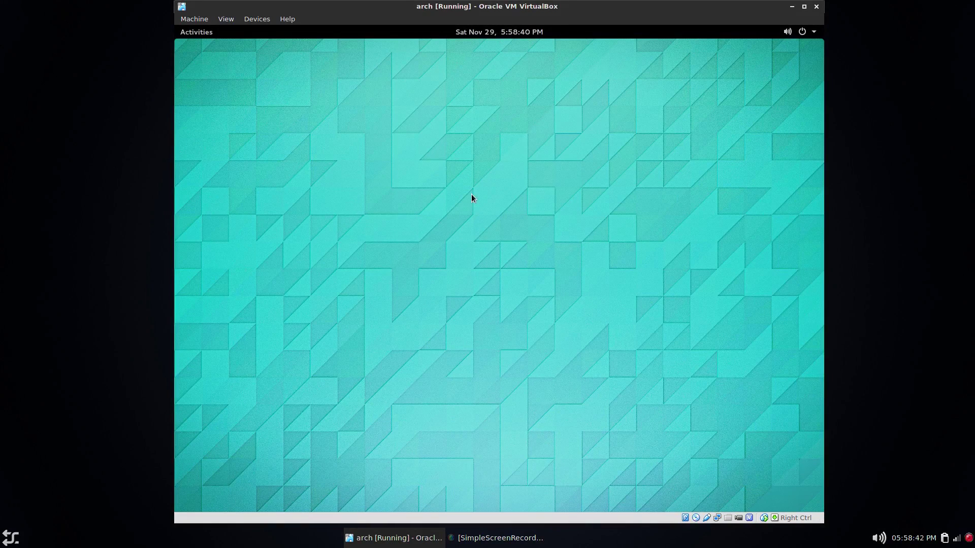